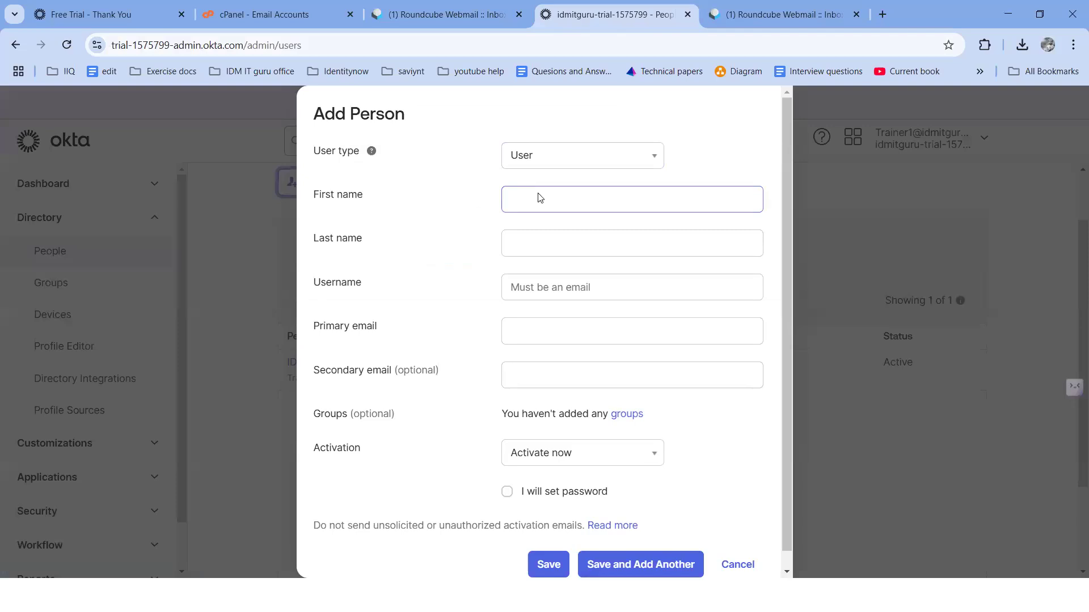
Keep the User type for the new person and enter the person's first and last name
left_click(552, 163)
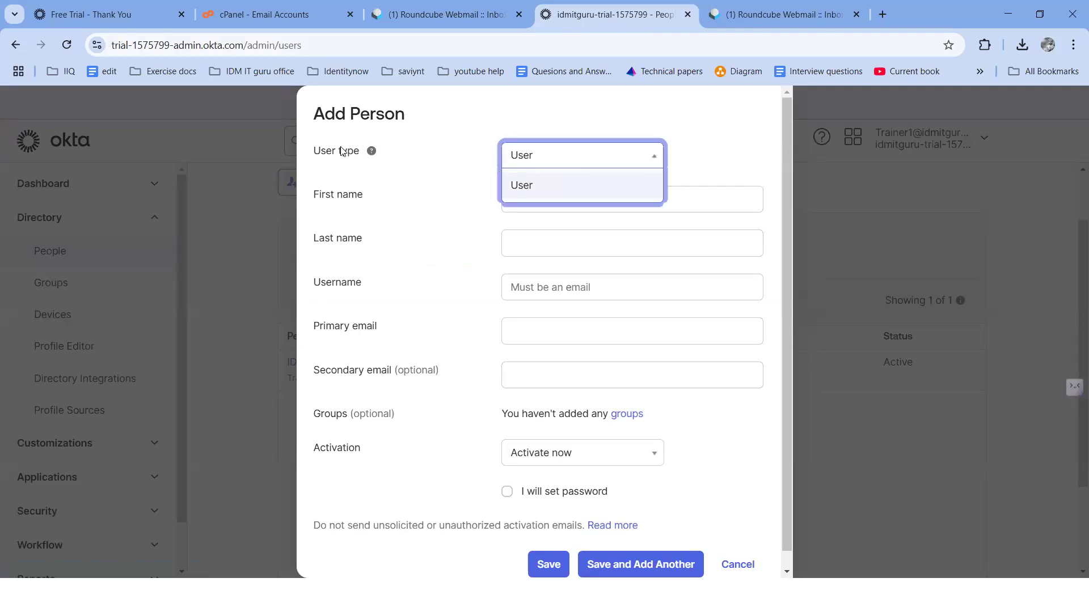
left_click(496, 132)
left_click(525, 194)
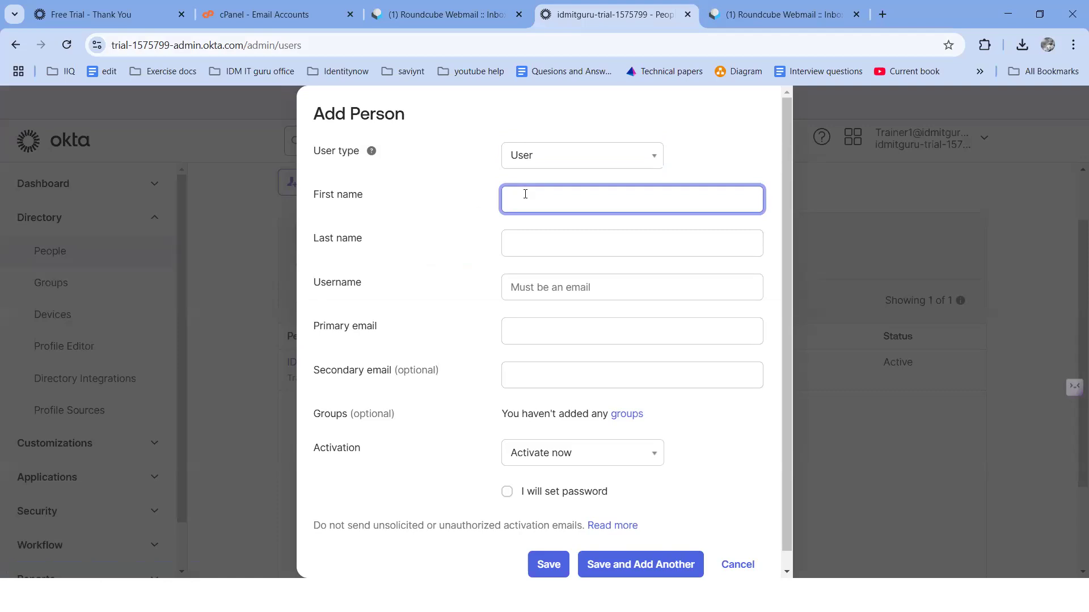
type("Rakesh")
key("Tab")
type("Sailpoint")
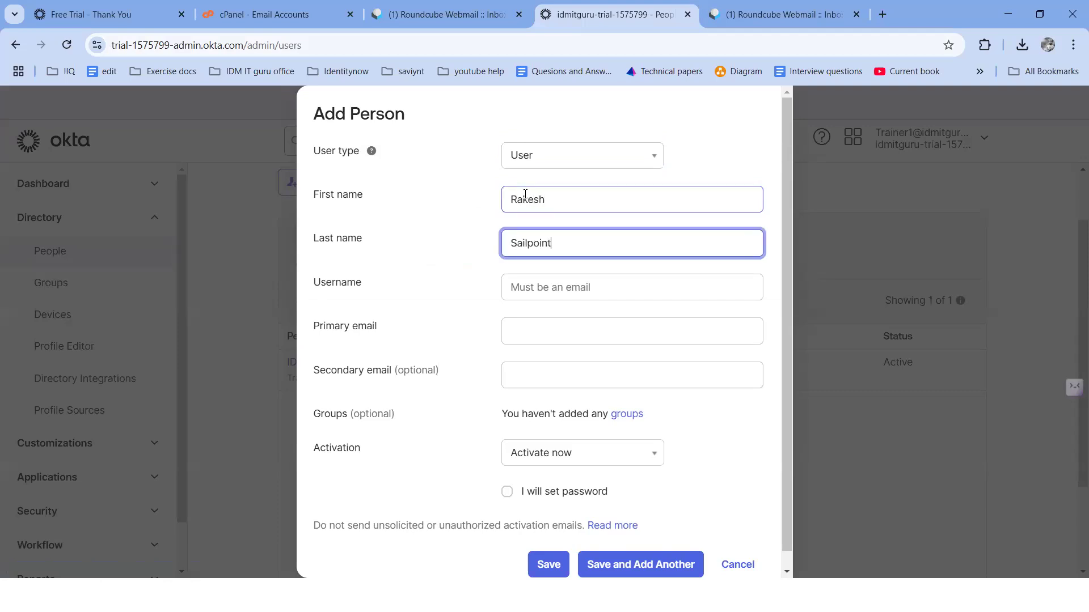
Copy the e-mail user name from the Sailpoint password email password entry in KeePass and paste it as the new person's Okta username
left_click(555, 289)
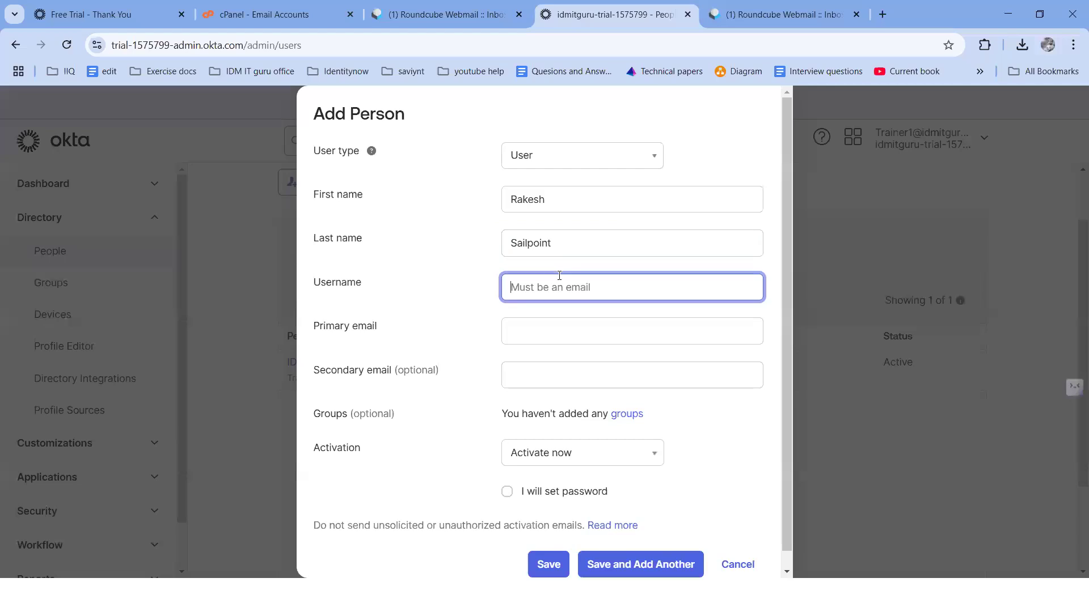
key("alt+Tab")
key("Tab")
key("Tab")
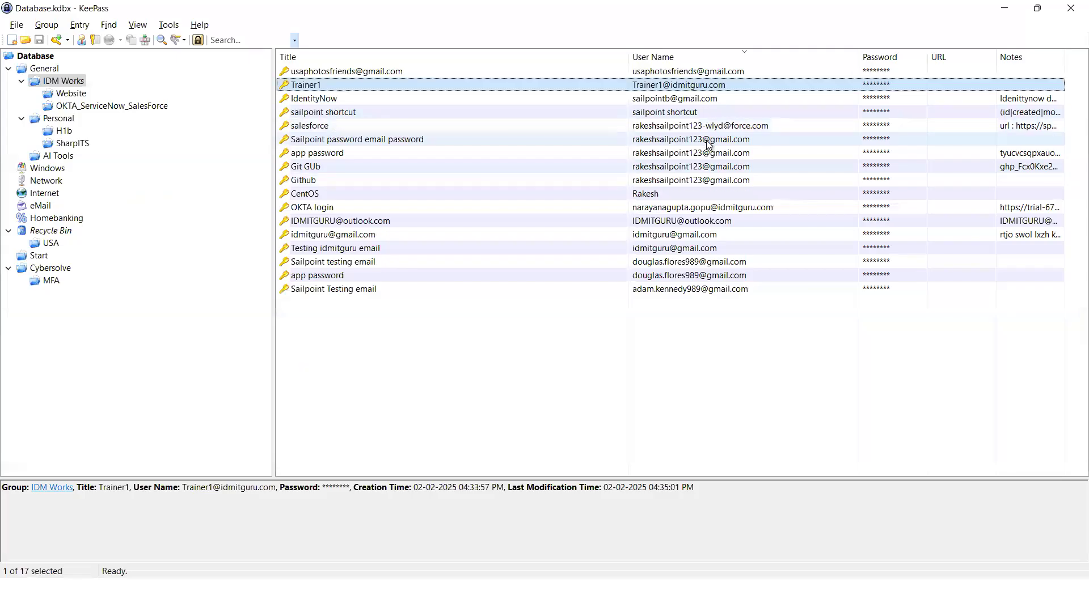
left_click(733, 139)
right_click(733, 138)
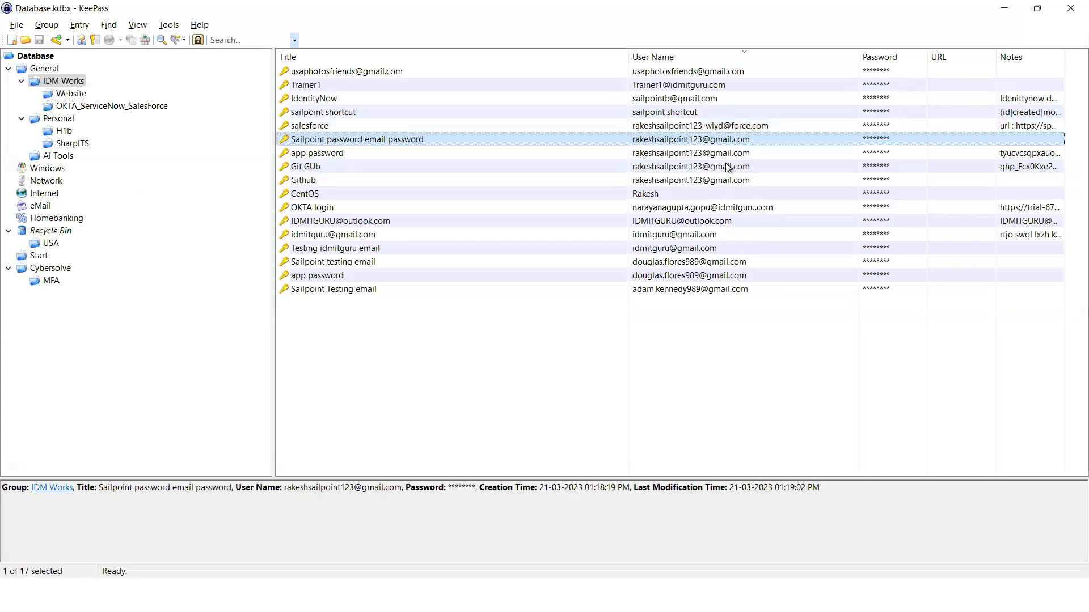
left_click(744, 149)
key("alt+Tab")
key("ctrl+v")
left_click(513, 374)
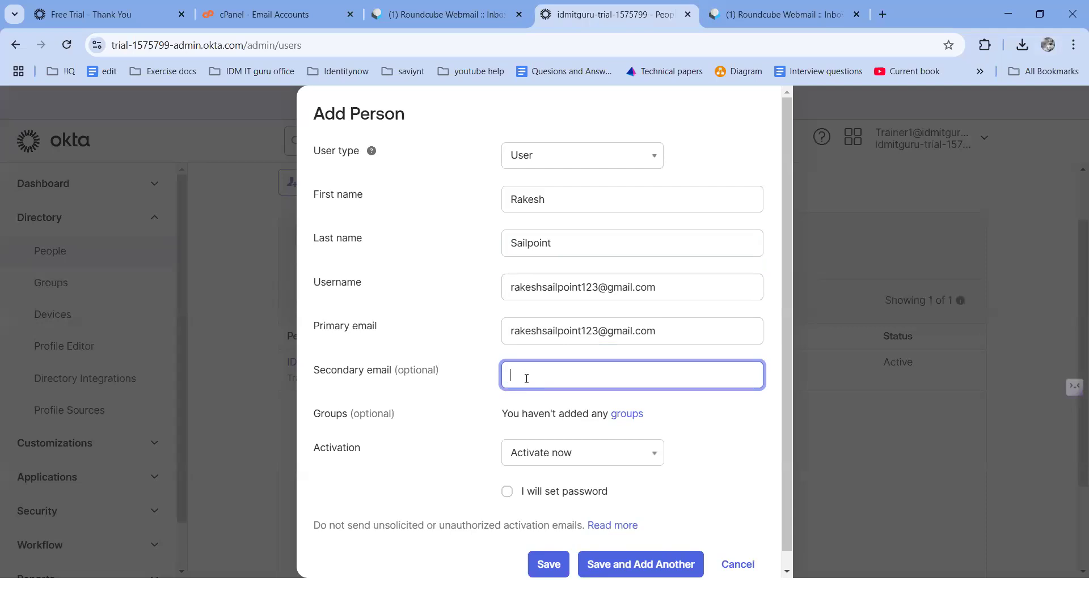
scroll(519, 397, "down", 1)
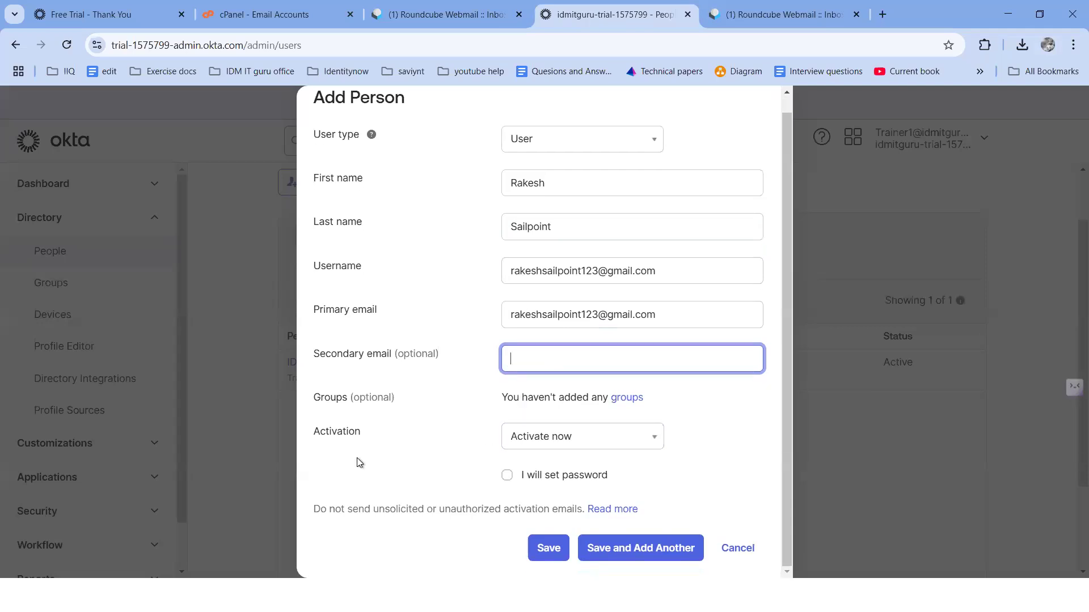
left_click(507, 475)
scroll(550, 476, "down", 2)
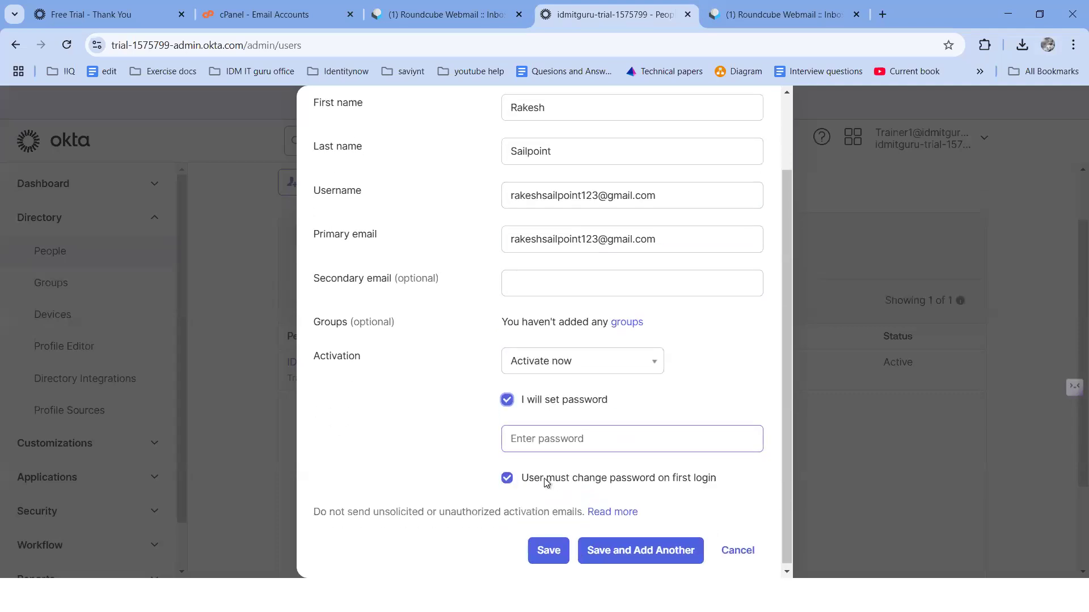
left_click(506, 407)
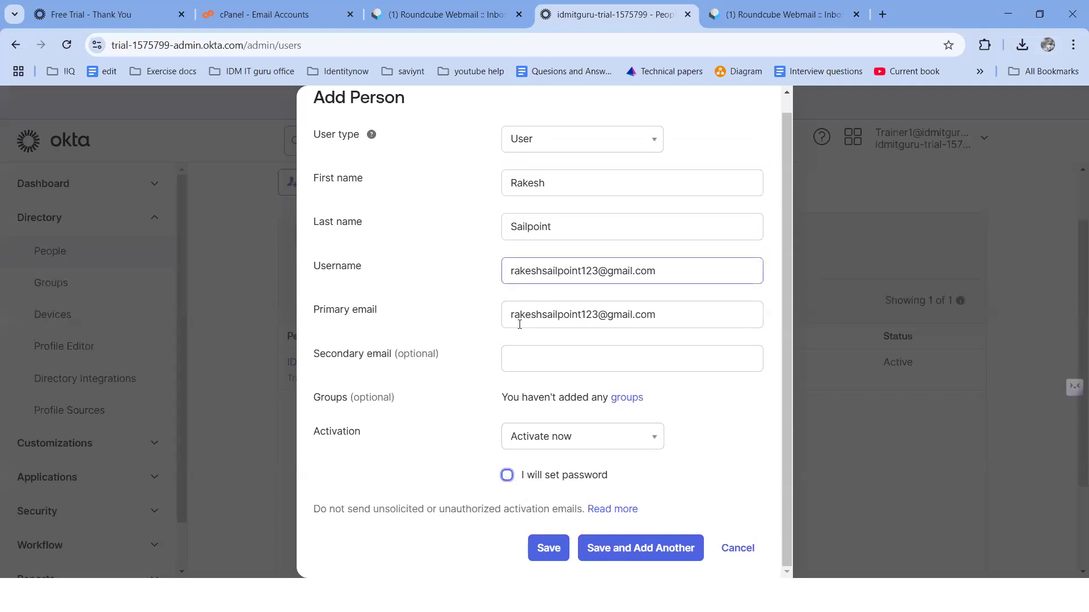
left_click(507, 476)
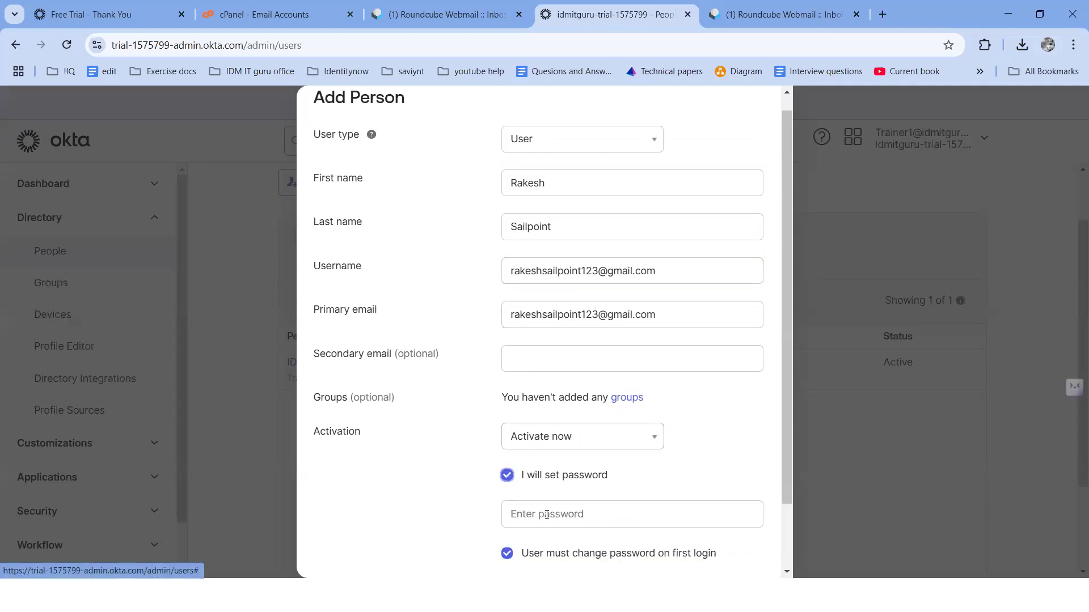
scroll(590, 442, "down", 2)
left_click(613, 377)
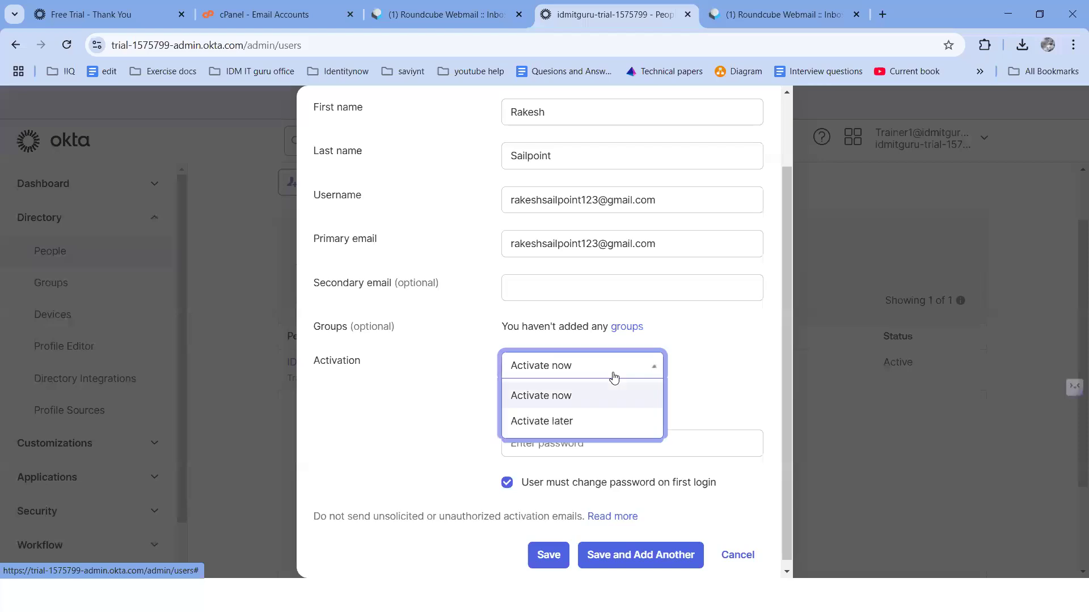
left_click(408, 433)
left_click(506, 411)
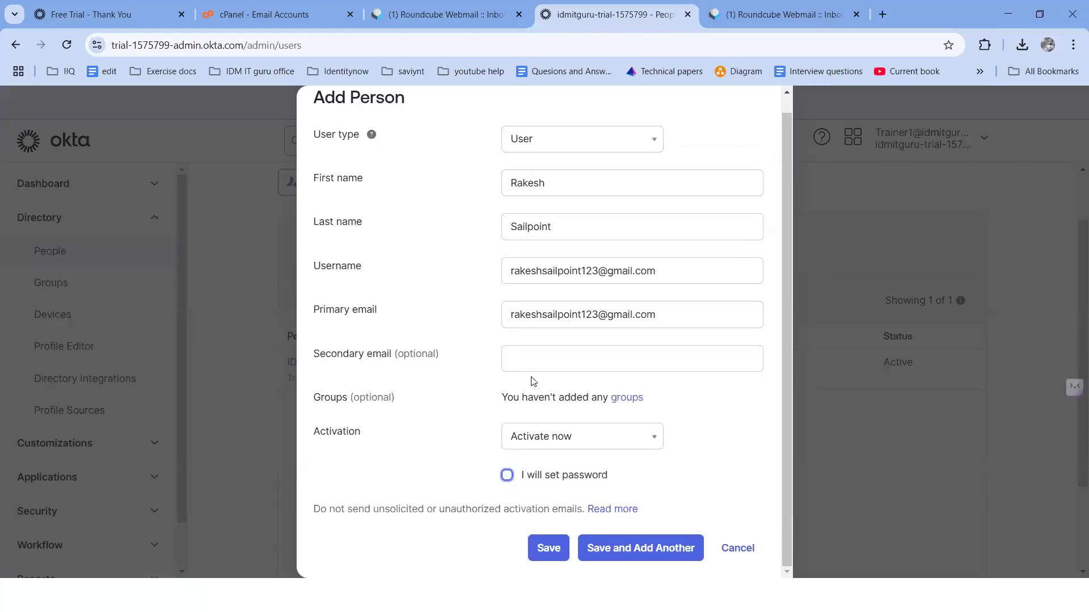
Set the new person's activation to Activate later, save the person and reload the People list
left_click(518, 445)
left_click(517, 496)
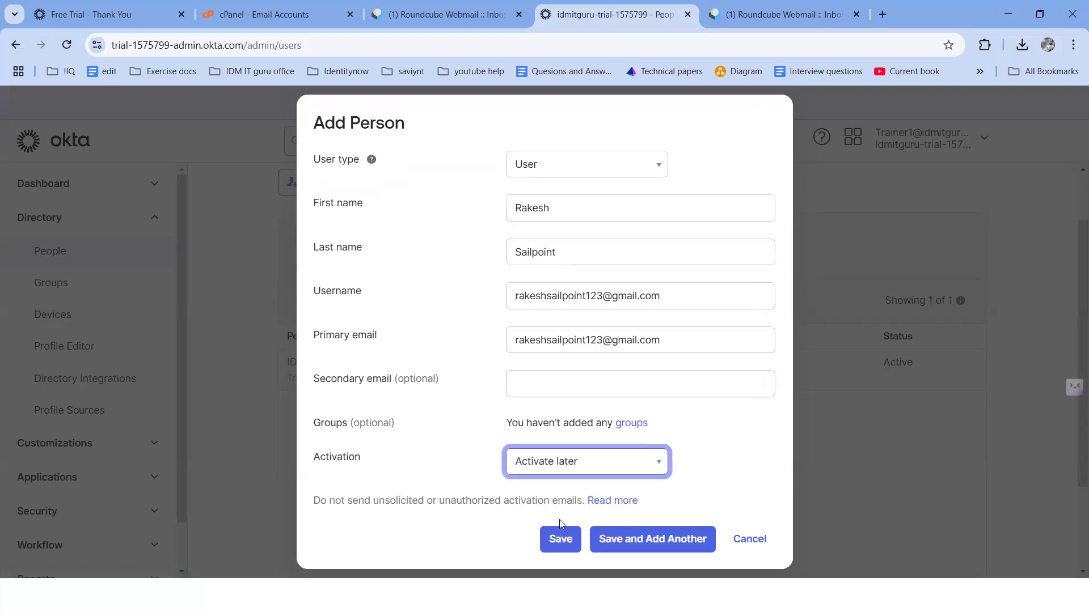
left_click(556, 549)
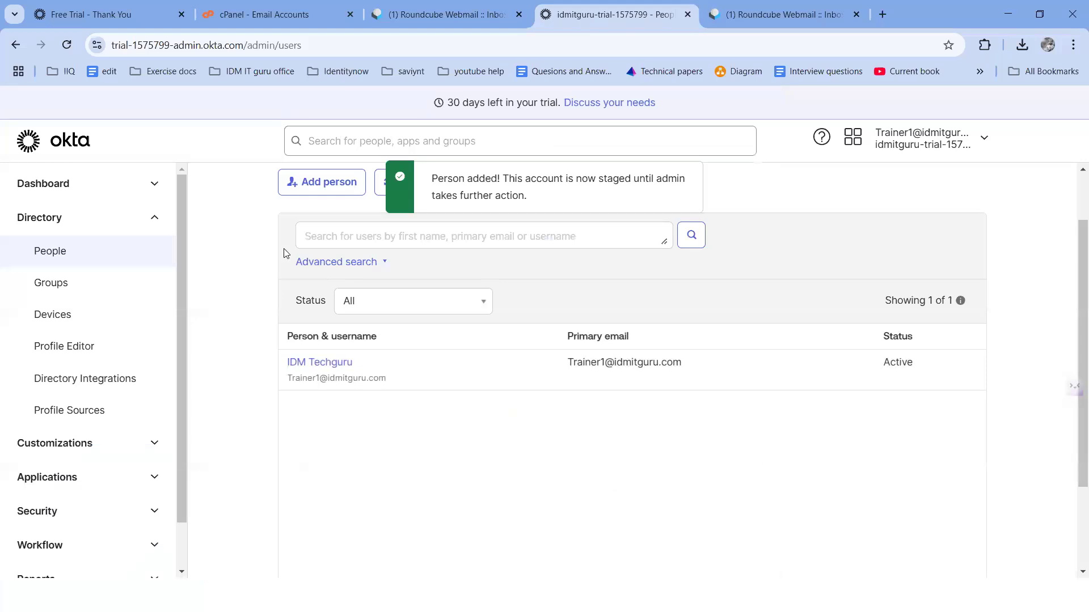
left_click(67, 44)
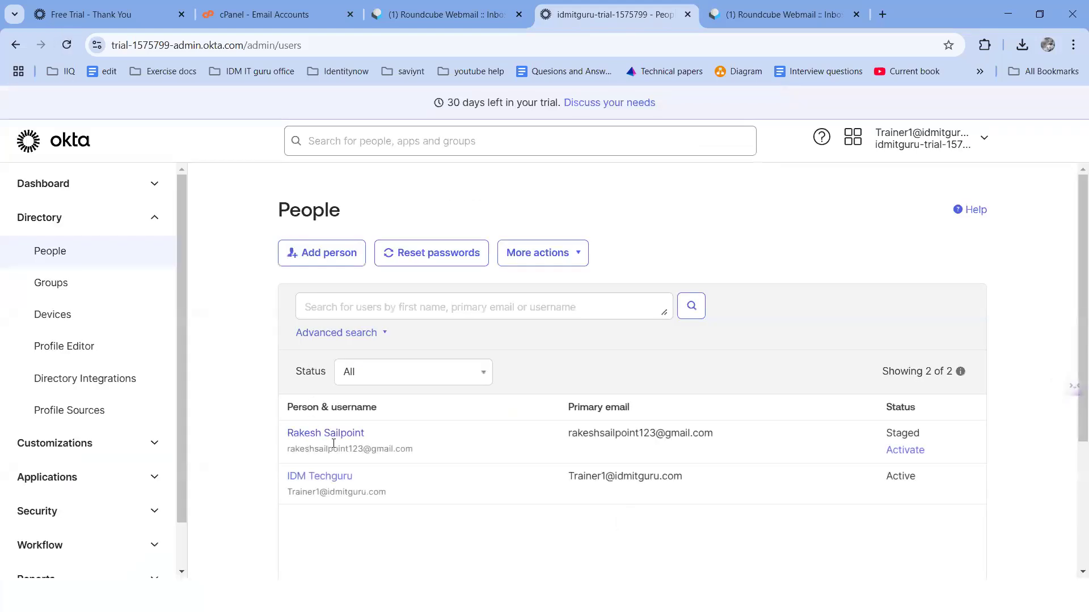
Check the newly added person's entry and status in the People list and open their profile
left_click_drag(288, 436, 495, 425)
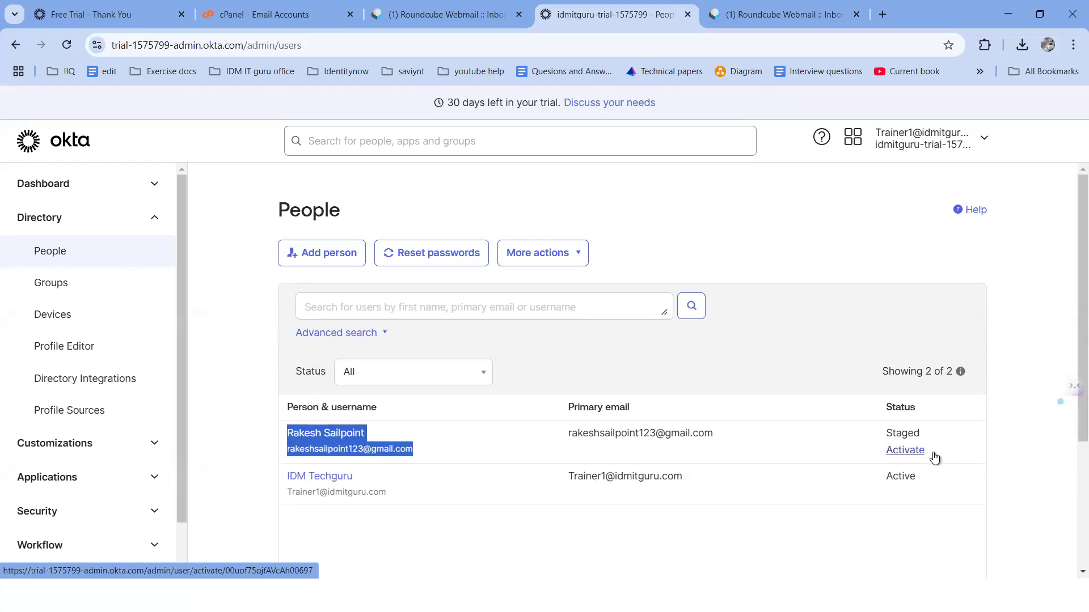
left_click_drag(879, 439, 925, 435)
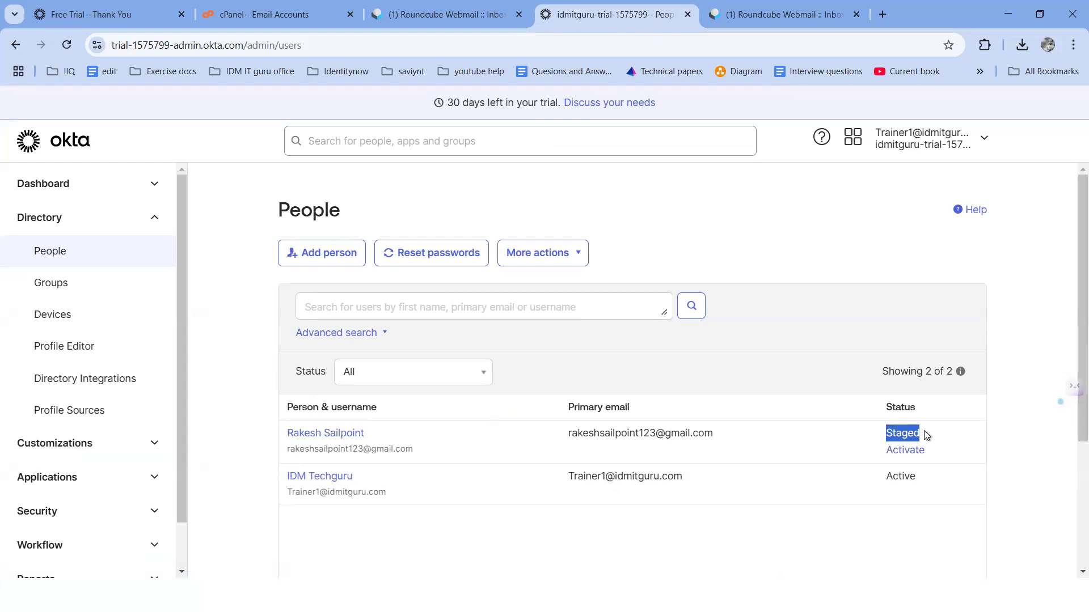
left_click(335, 437)
scroll(434, 409, "down", 3)
scroll(433, 410, "up", 3)
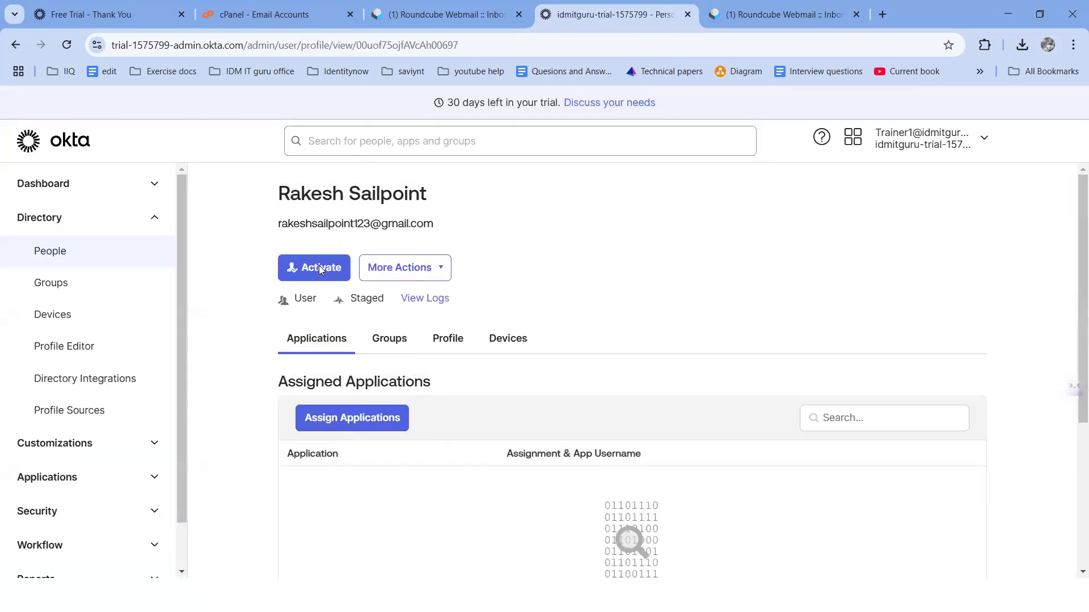
Activate the person's account from their profile and check its status in the People list
left_click(404, 270)
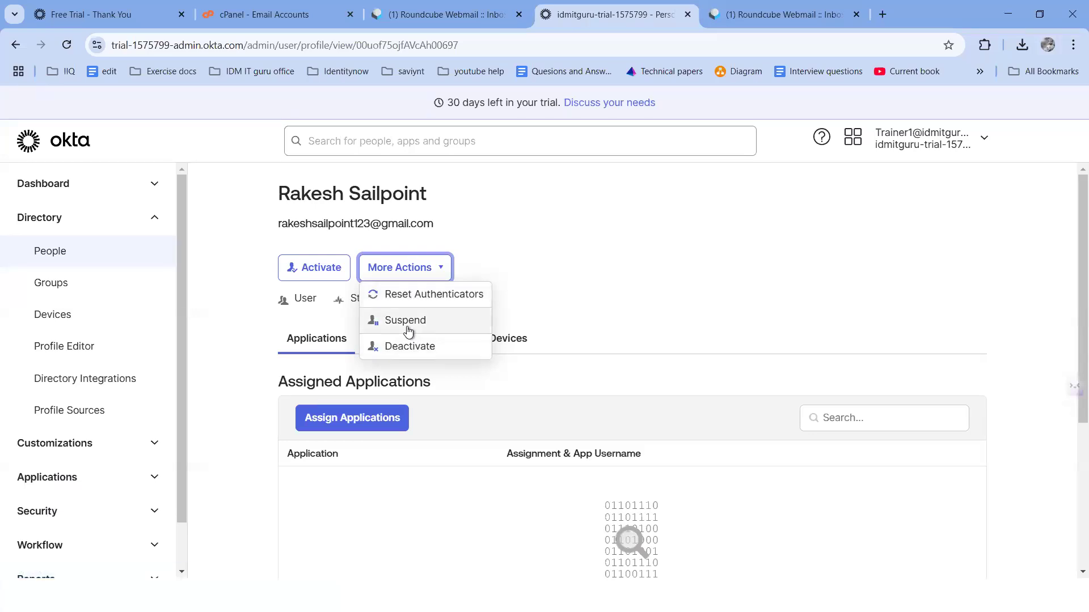
left_click(311, 271)
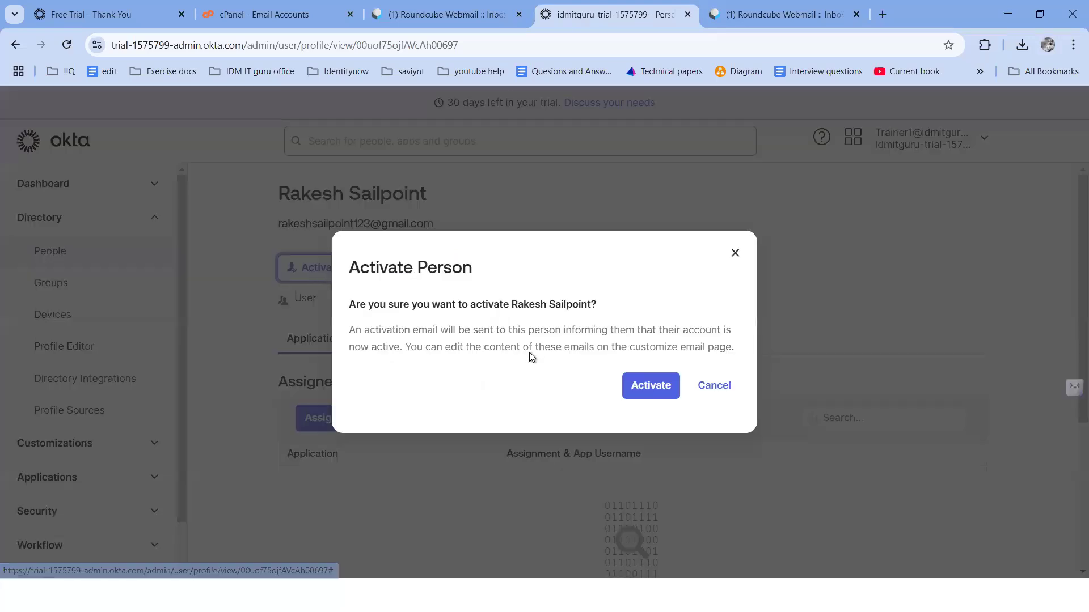
left_click(653, 386)
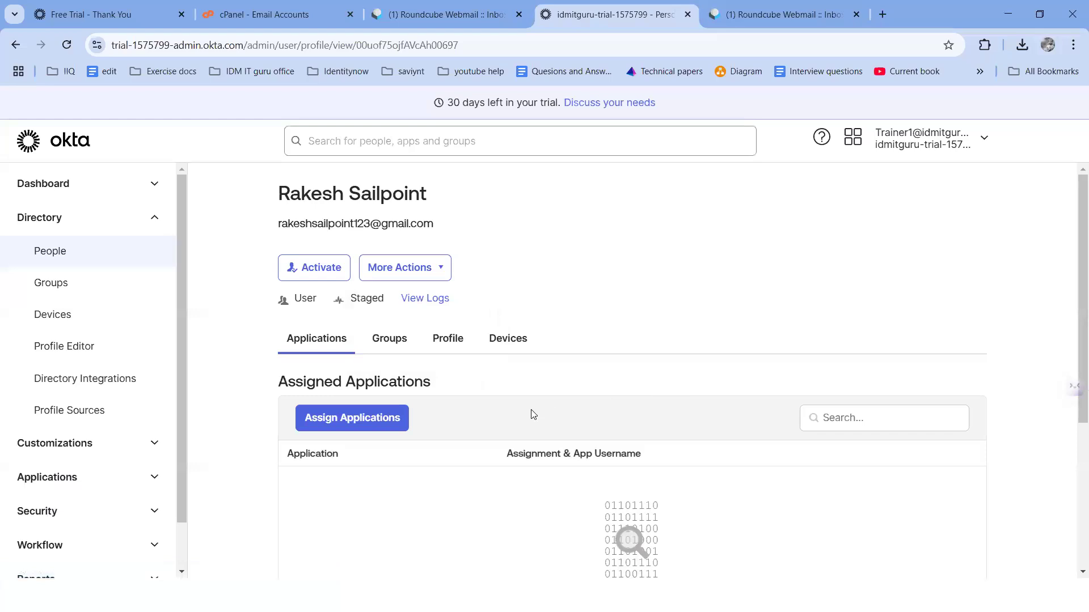
left_click(56, 258)
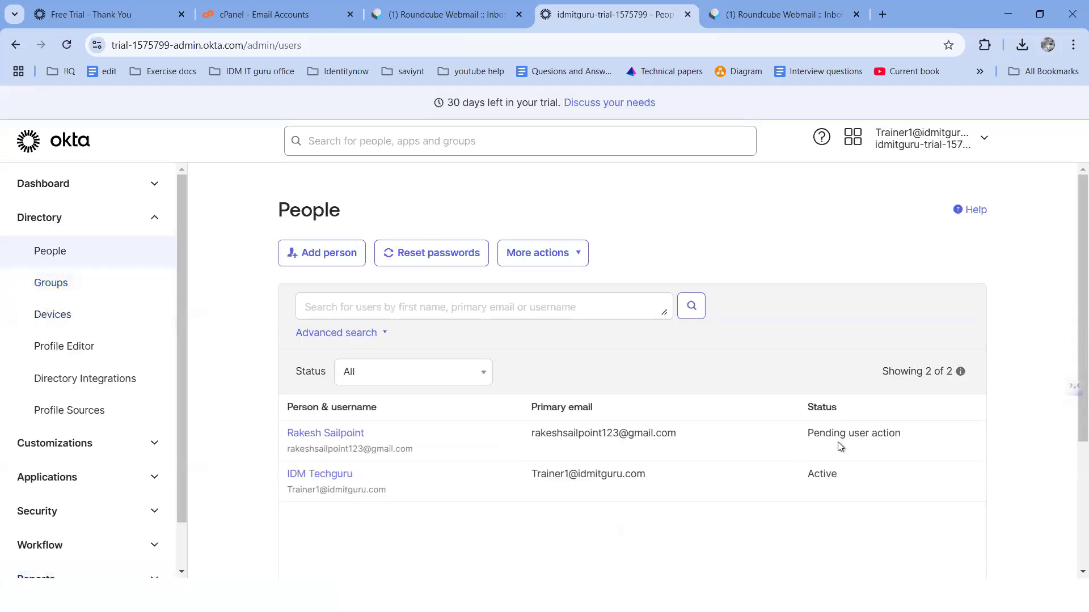
left_click_drag(807, 433, 899, 434)
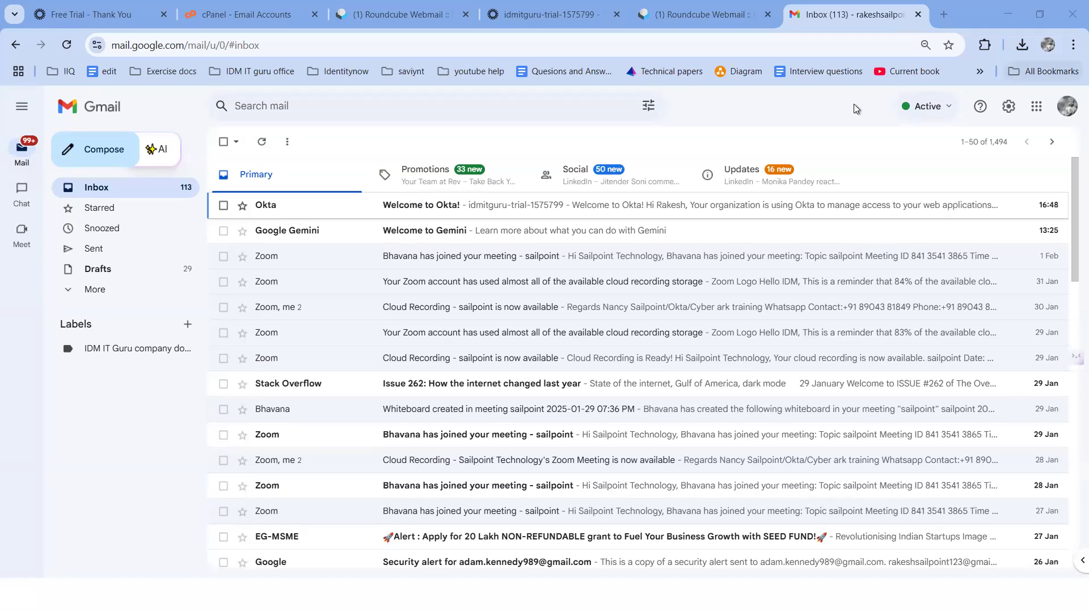
In Gmail, check the signed-in account, open the Welcome to Okta! e-mail and follow its Okta account activation link
left_click(1067, 106)
left_click_drag(883, 145, 991, 145)
left_click(422, 209)
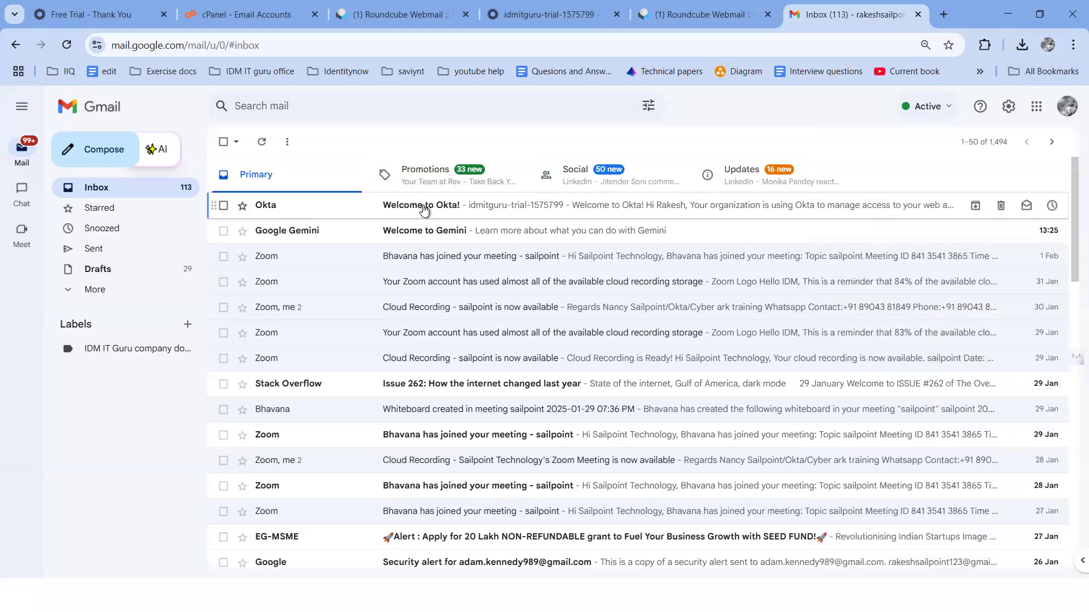
left_click(428, 210)
scroll(643, 479, "down", 1)
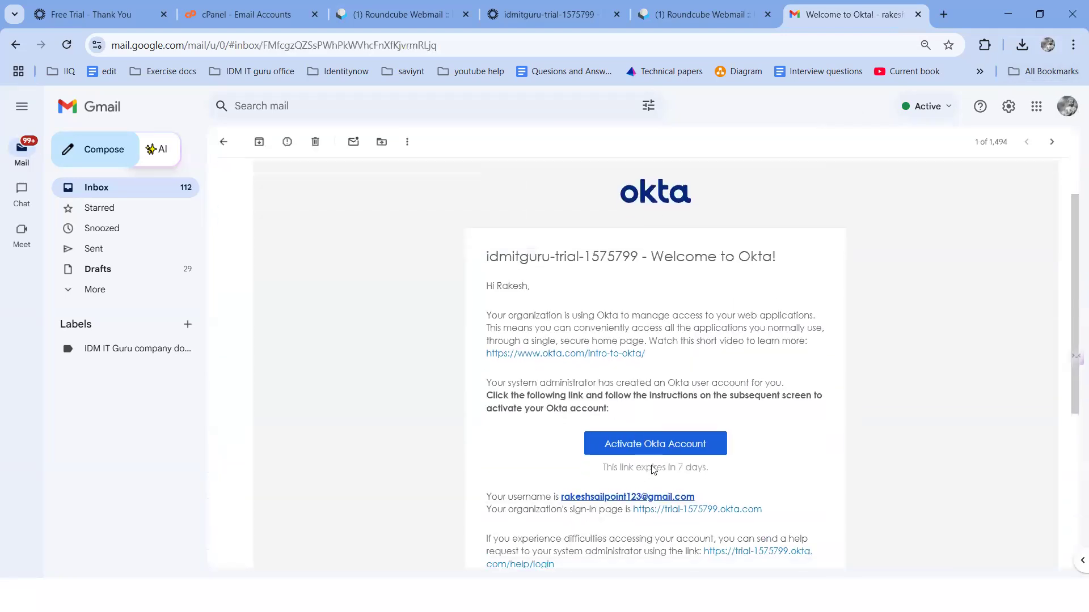
left_click(654, 444)
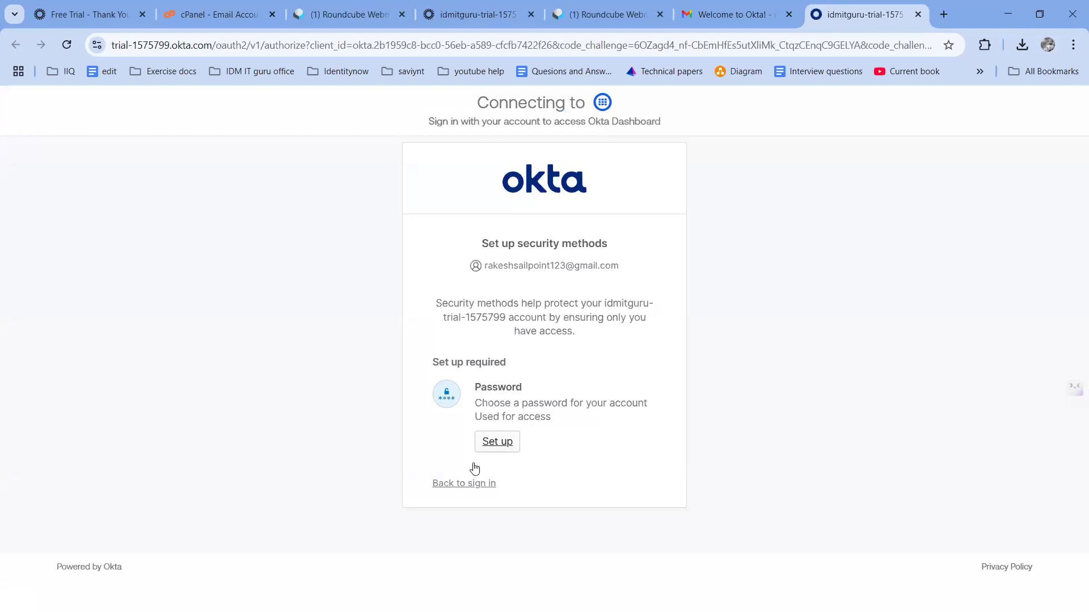
Set up the required password security method by entering and re-entering the new account password, and submit it
double_click(525, 266)
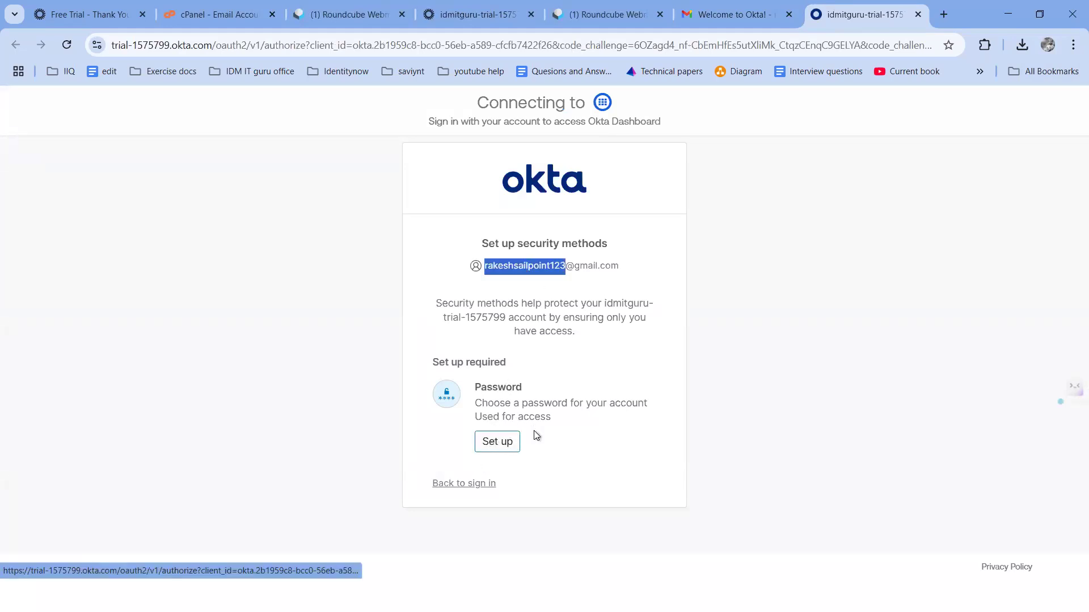
scroll(535, 434, "down", 2)
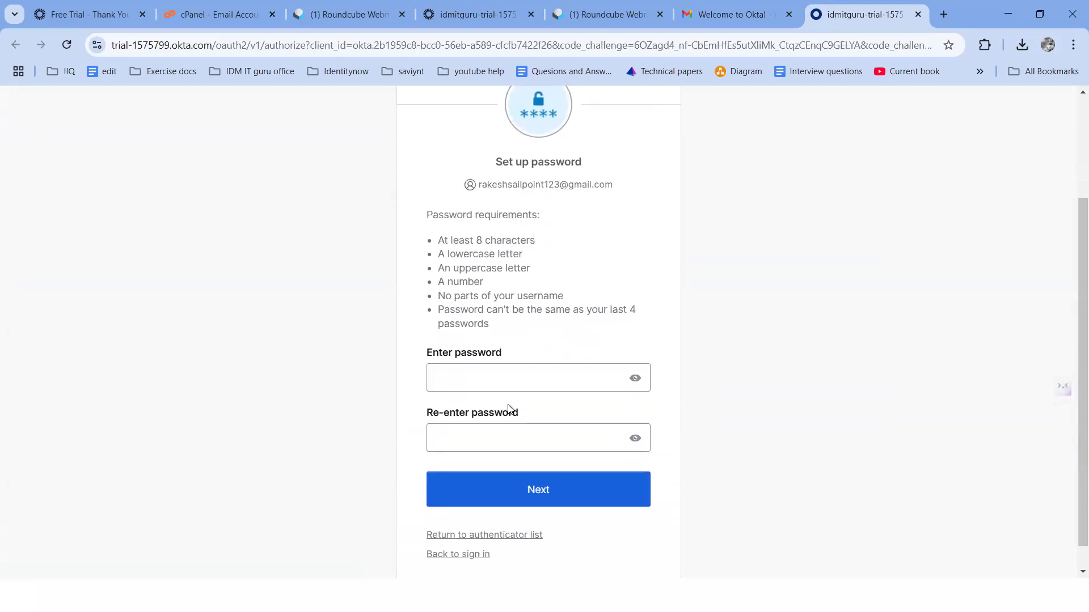
type("••••••••••")
left_click(495, 418)
type("••••••••")
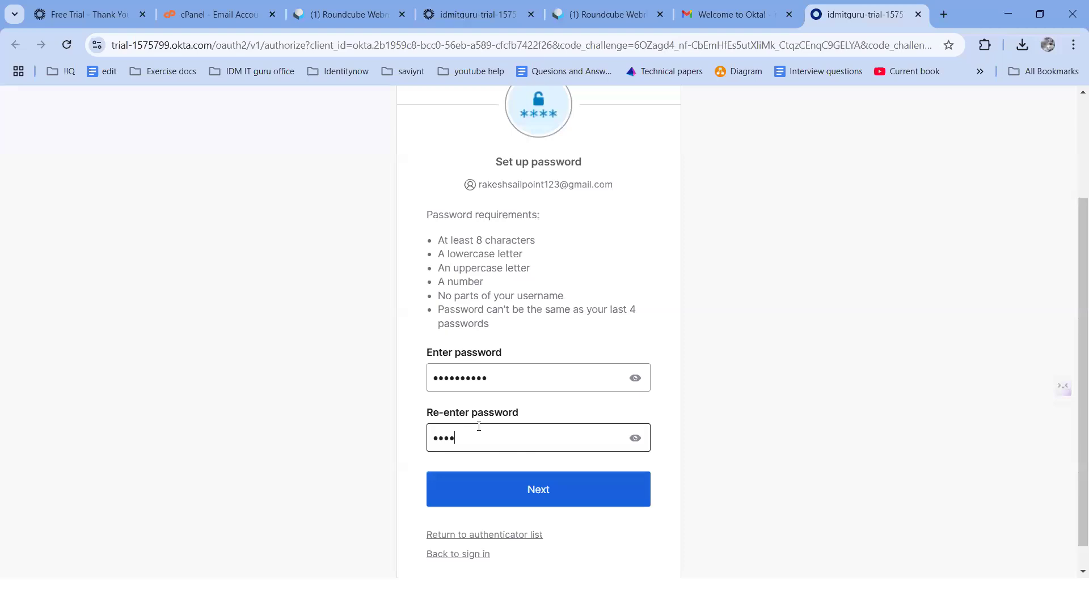
type("••")
left_click(477, 491)
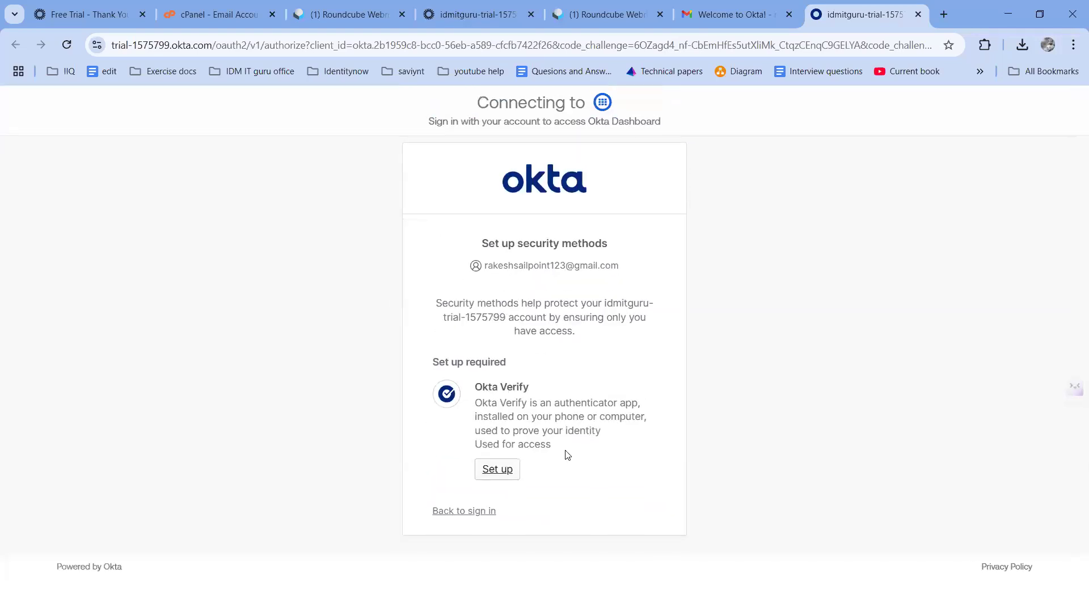
Start the required Okta Verify setup and bring up its QR code for scanning
left_click(500, 478)
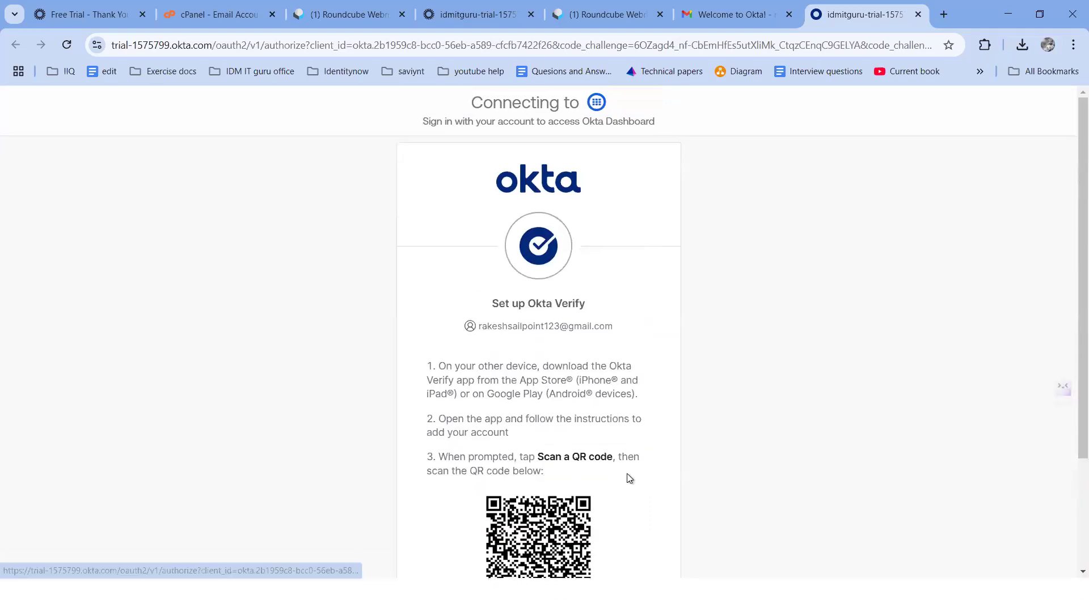
scroll(624, 479, "down", 3)
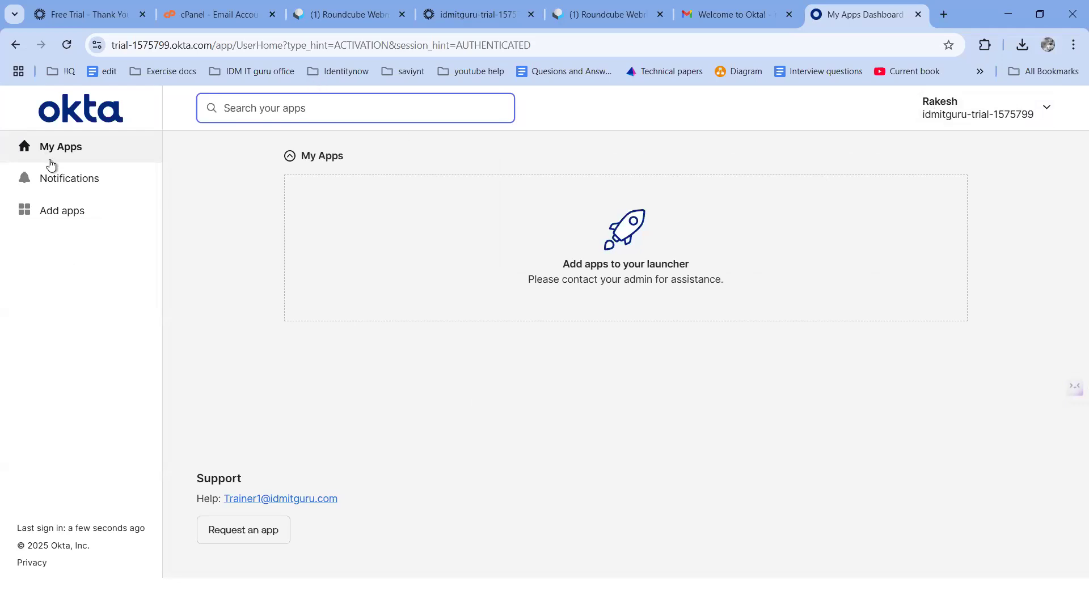
View the notifications and the app catalog on the end-user dashboard, and return to My Apps
left_click(63, 180)
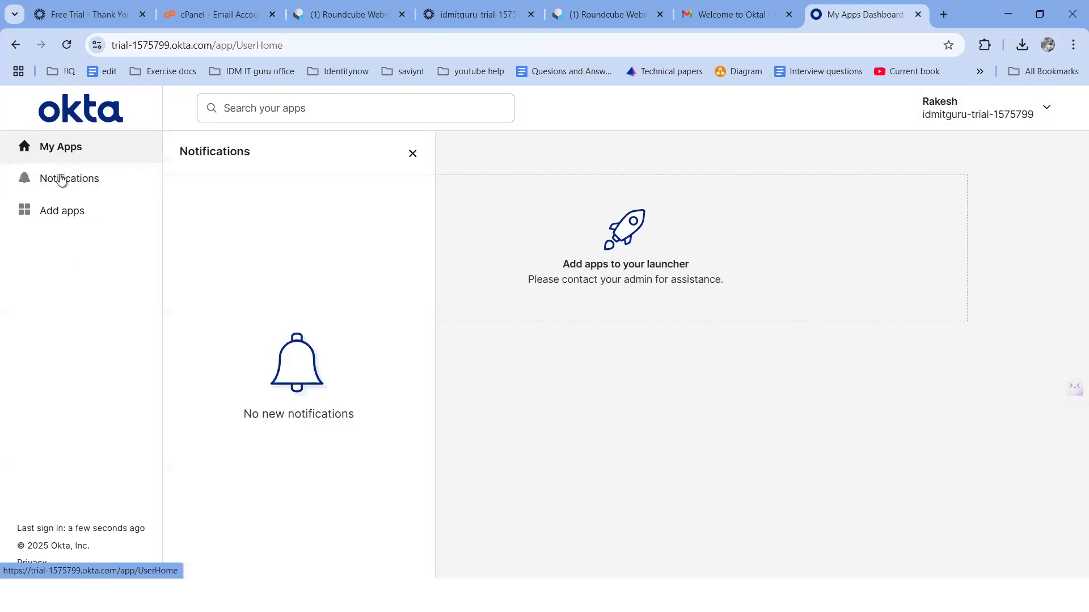
left_click(53, 215)
left_click(63, 151)
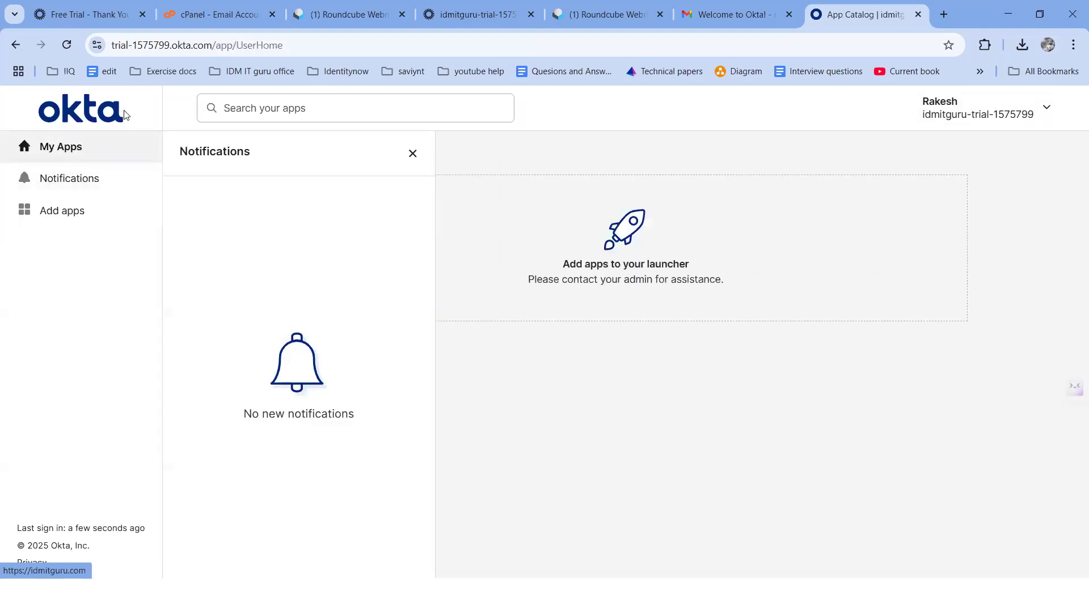